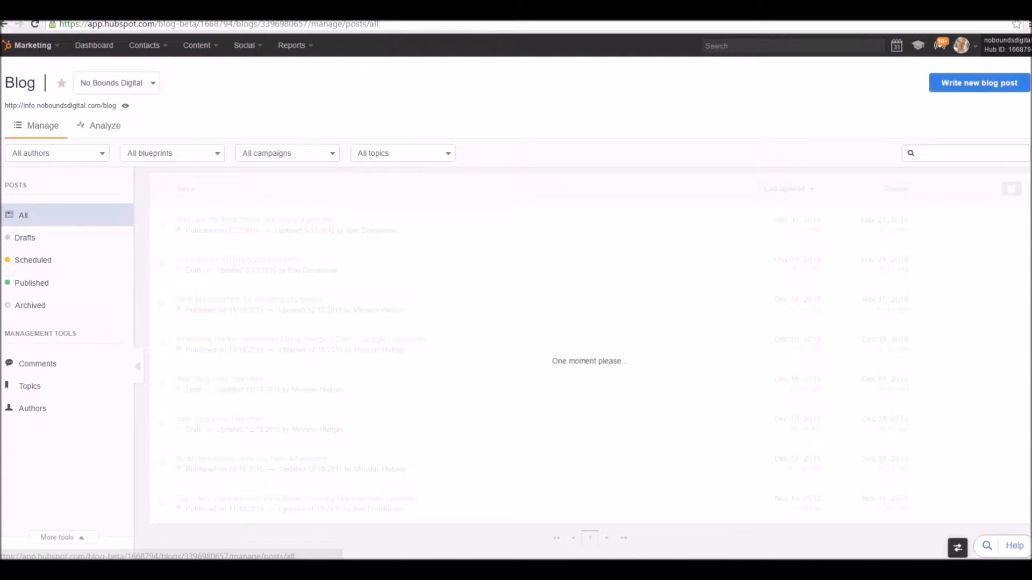
Start a new blog post from the "List" post blueprint.
left_click(979, 83)
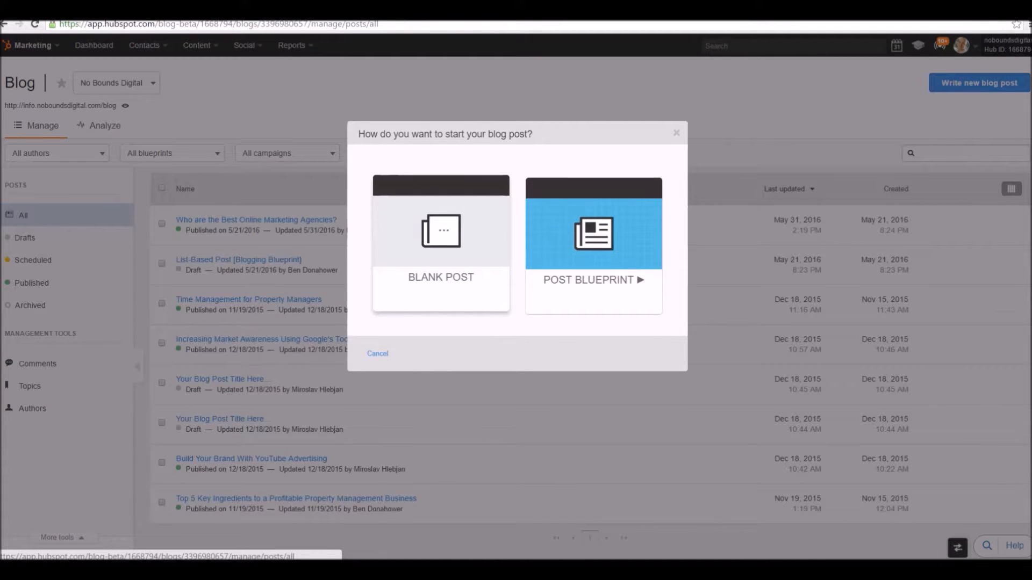
left_click(593, 247)
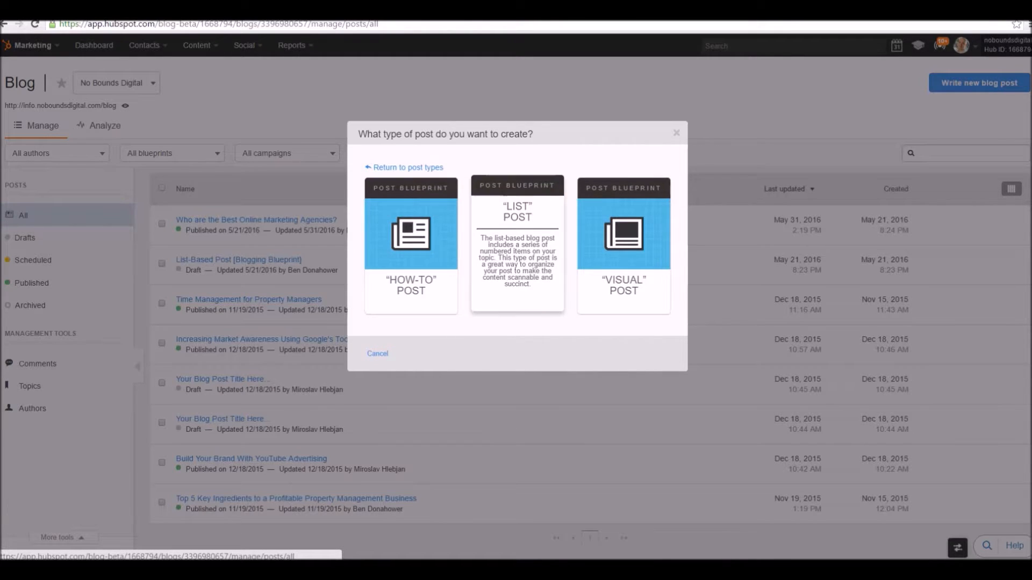
left_click(517, 253)
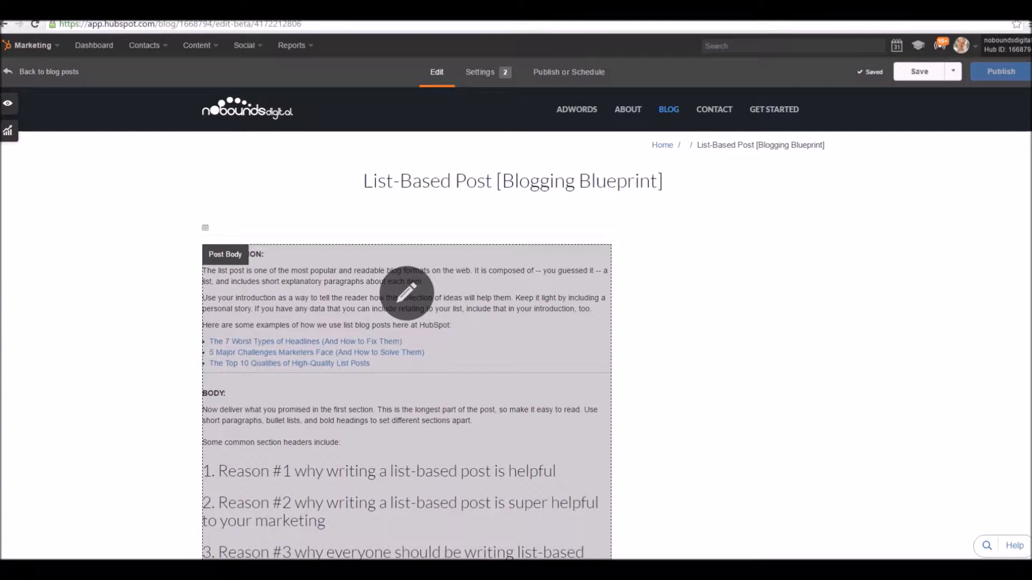
Replace the second introduction paragraph of the post body with "Change it to whatever you'd like to be." as its own paragraph.
left_click(407, 293)
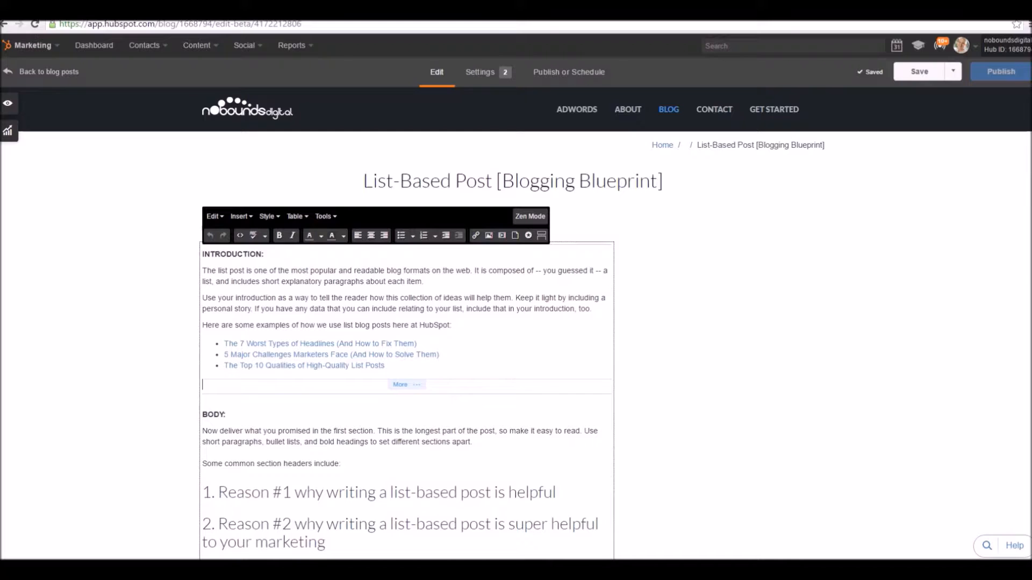
triple_click(409, 296)
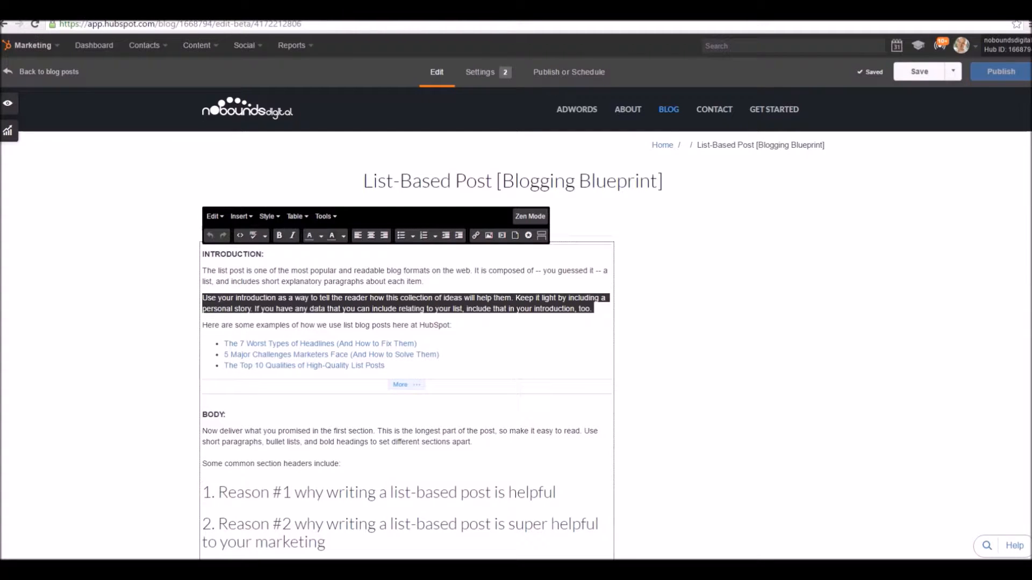
type("Change it ")
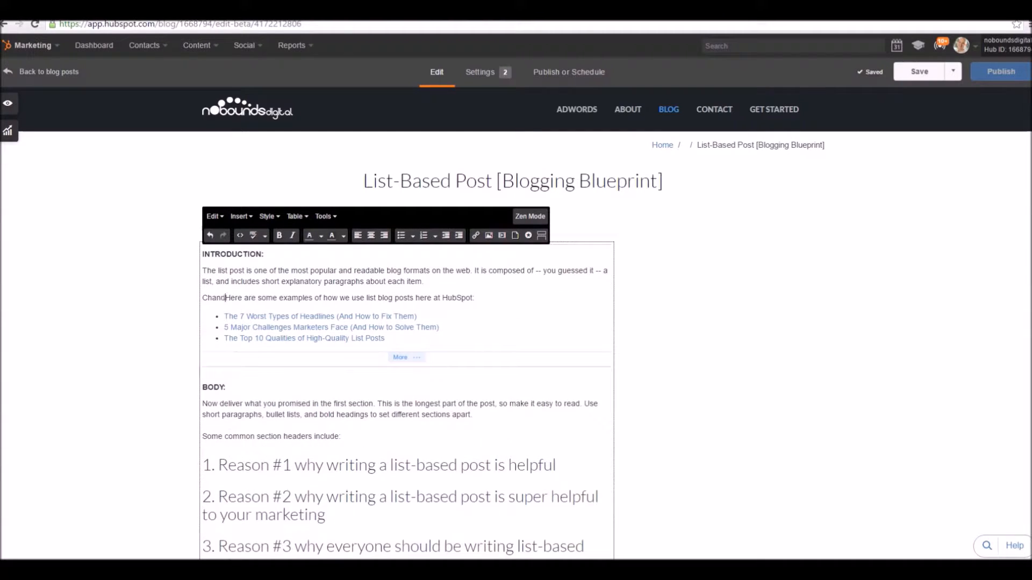
type("to whatever you w")
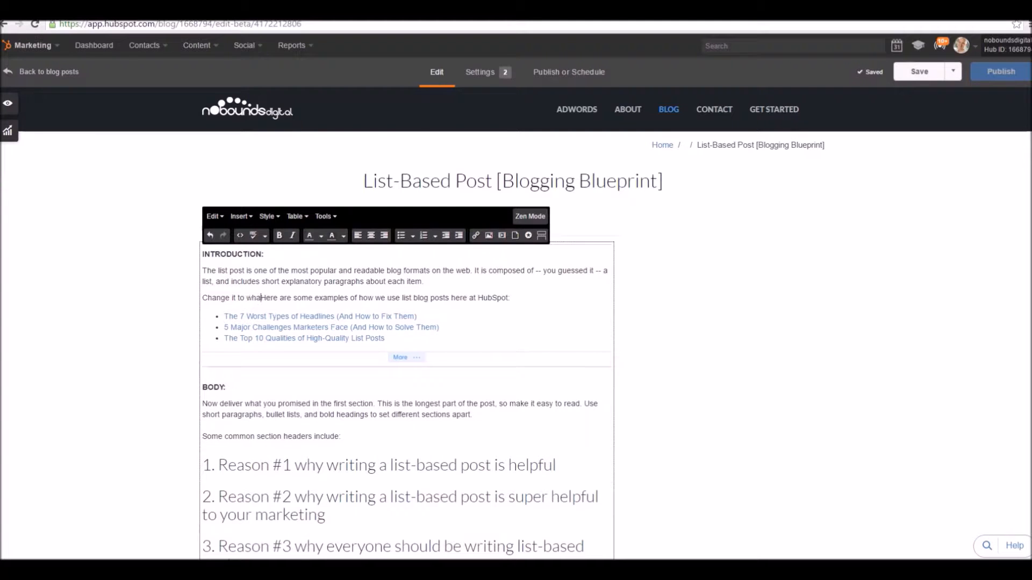
key("BackSpace")
type("'d like o")
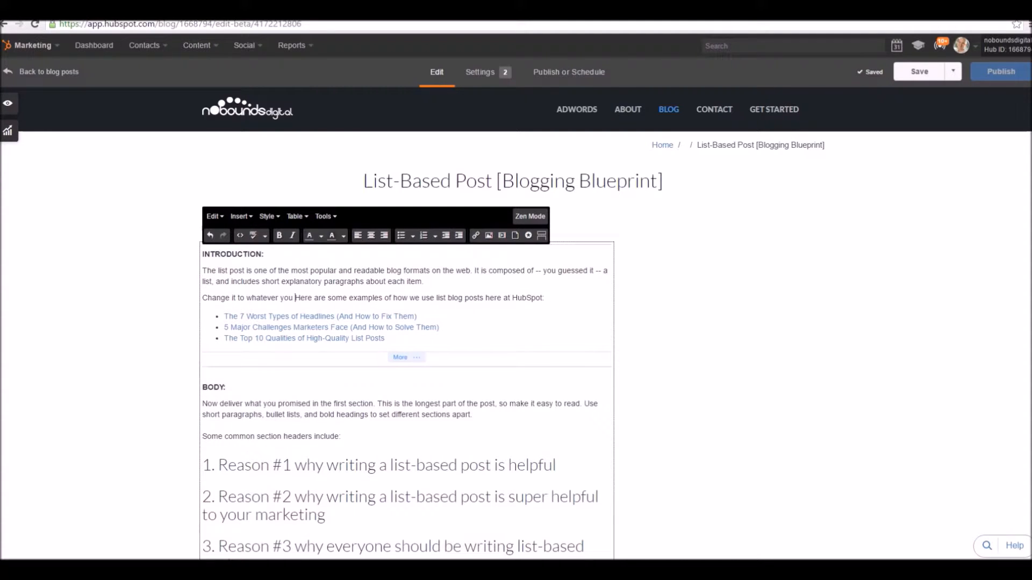
key("BackSpace")
type("to be.")
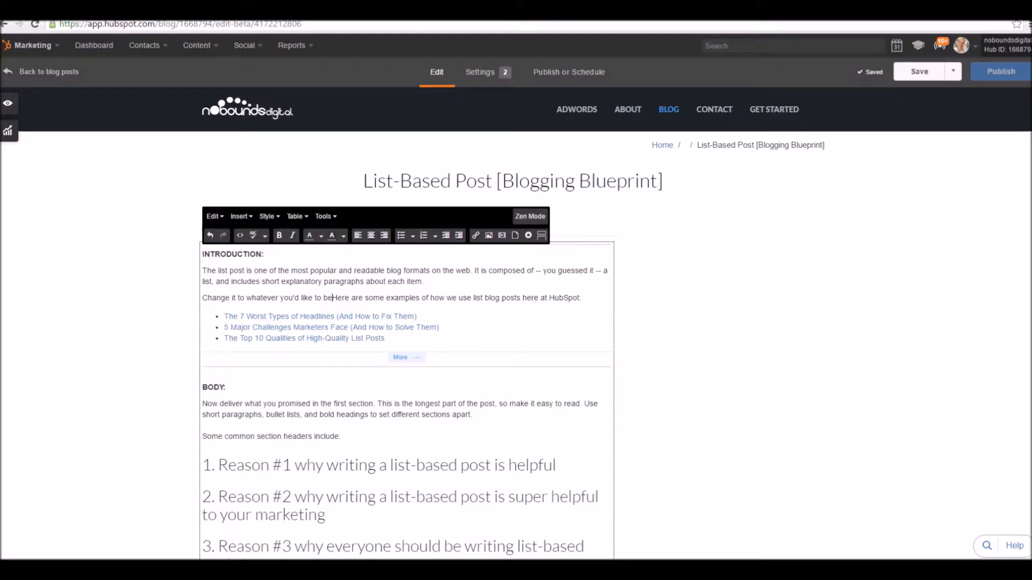
key("Return")
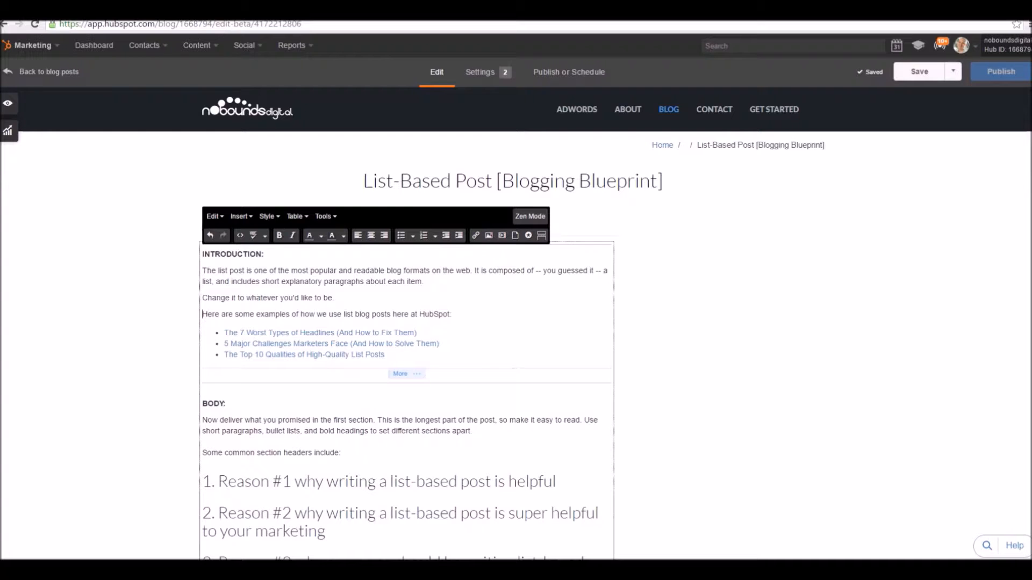
Make the first paragraph under the INTRODUCTION heading bold.
left_click(239, 216)
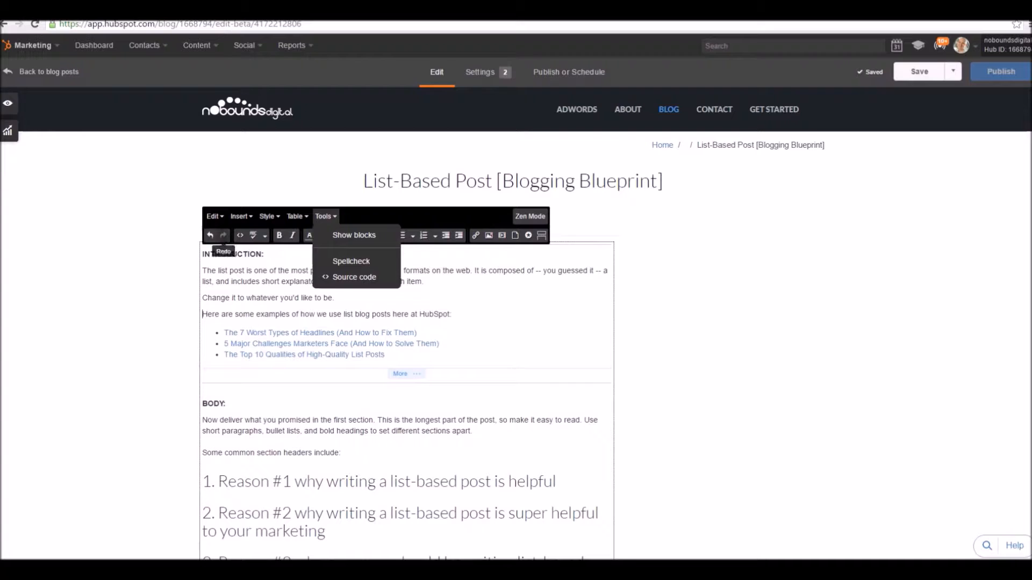
mouse_move(215, 217)
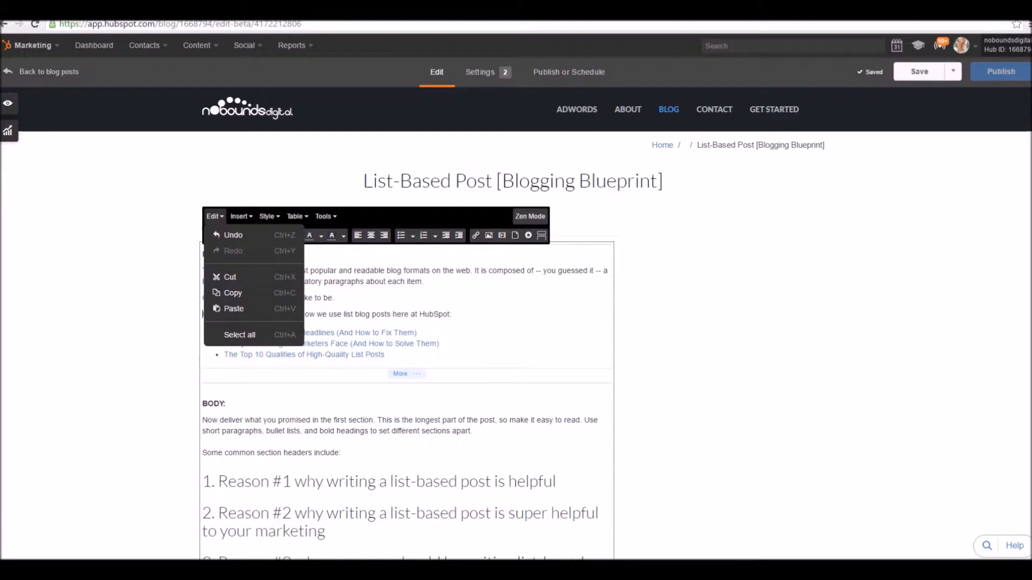
left_click_drag(202, 270, 499, 281)
key("ctrl+b")
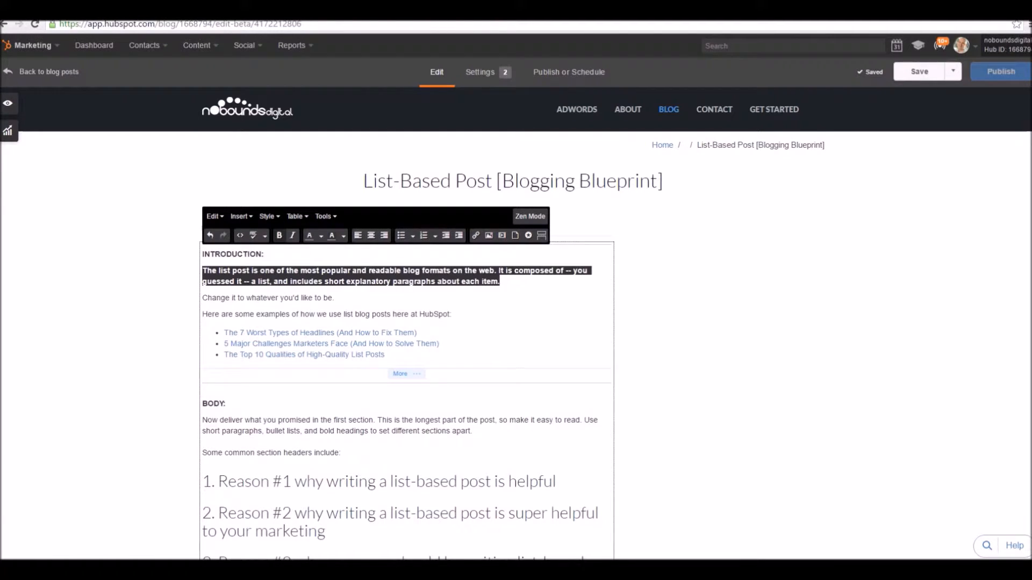
left_click(367, 282)
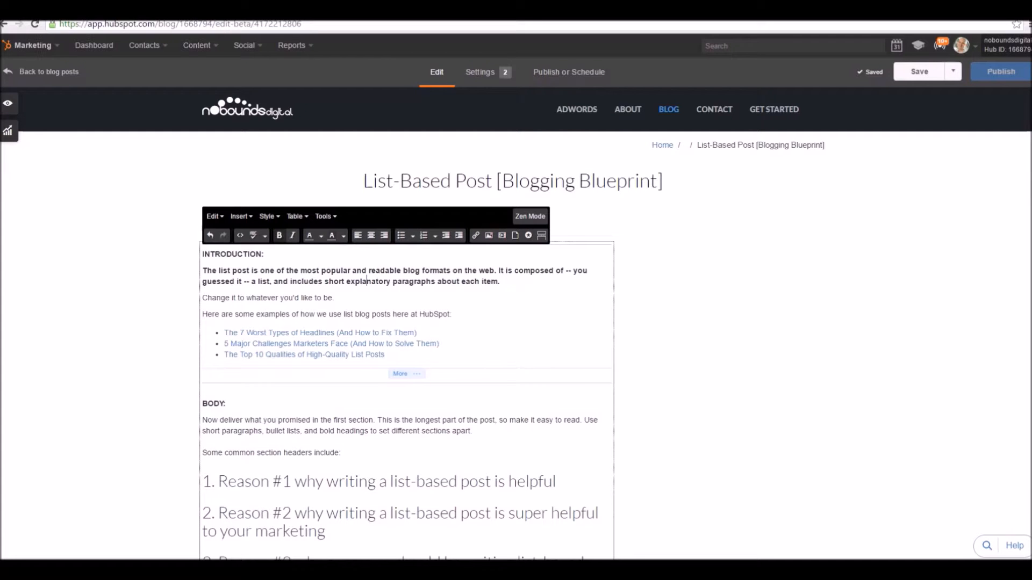
scroll(406, 322, "down", 4)
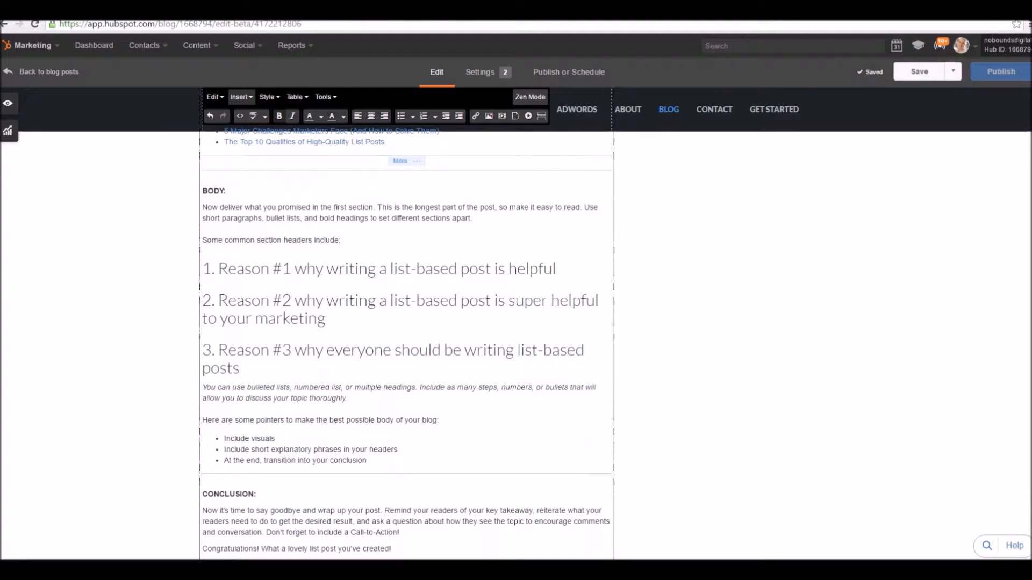
scroll(406, 343, "down", 6)
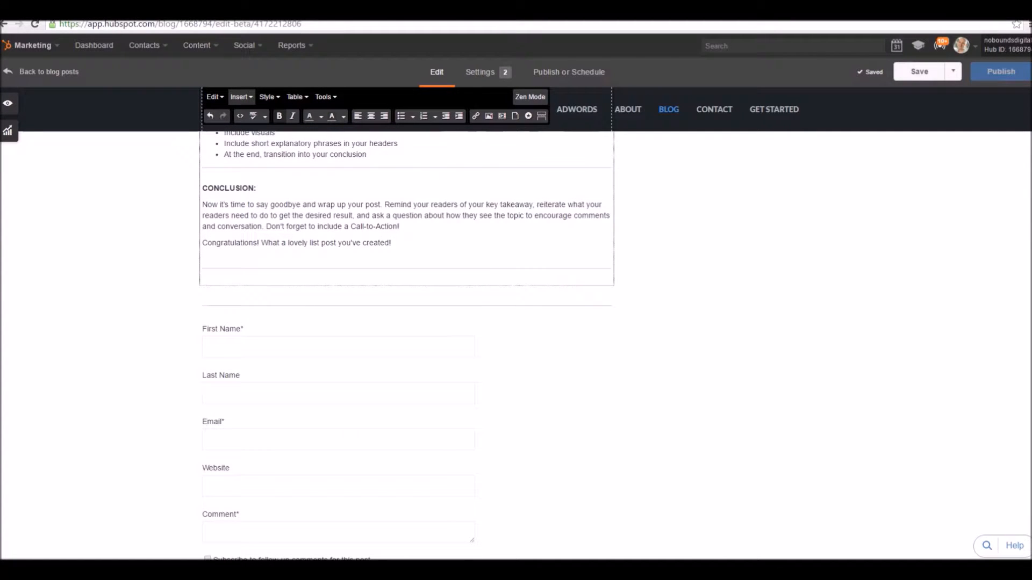
scroll(406, 343, "up", 10)
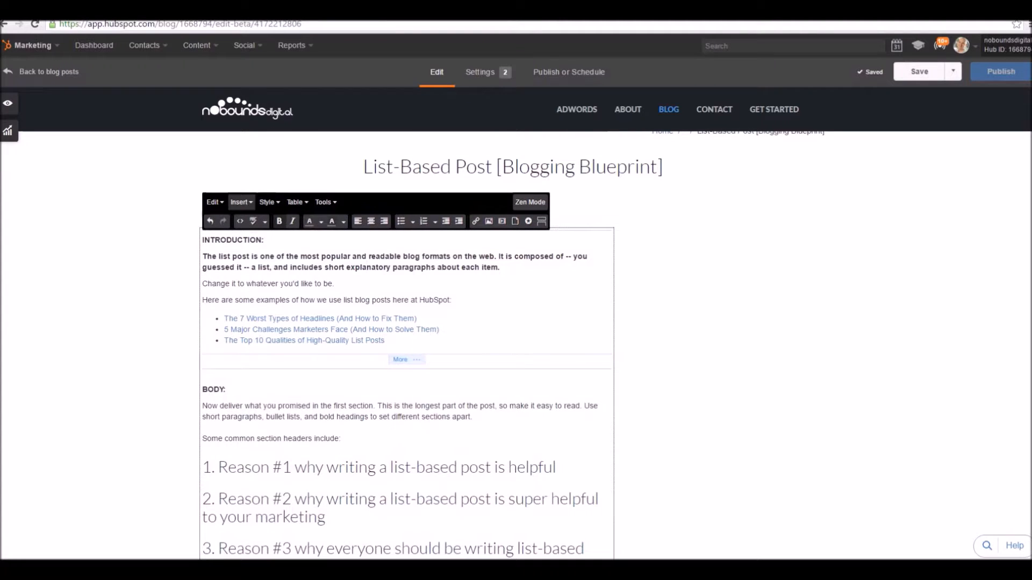
left_click(240, 202)
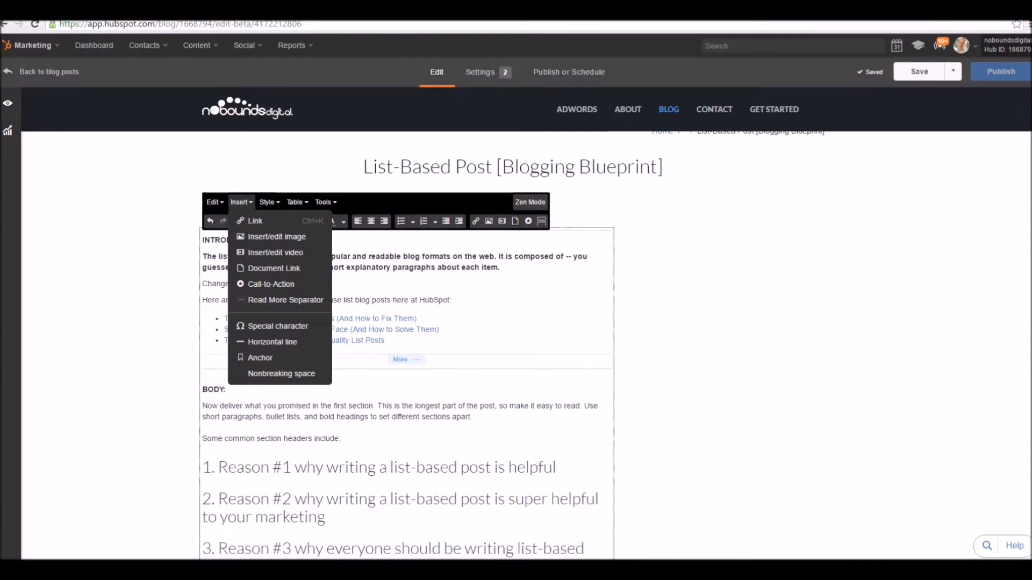
Preview the post on desktop, then on tablet and phone in both orientations, and read through the landscape phone version.
left_click(7, 103)
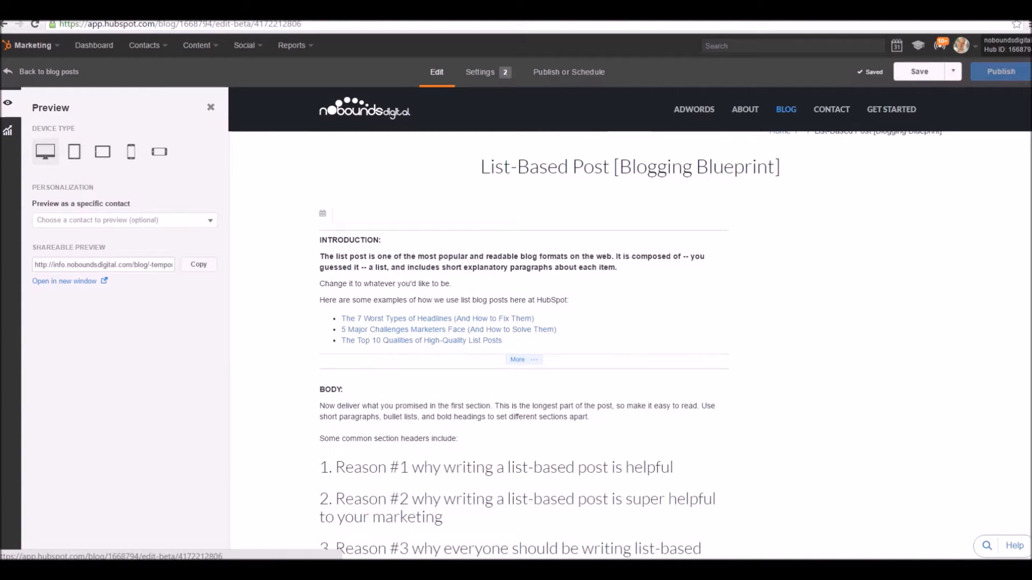
left_click(45, 151)
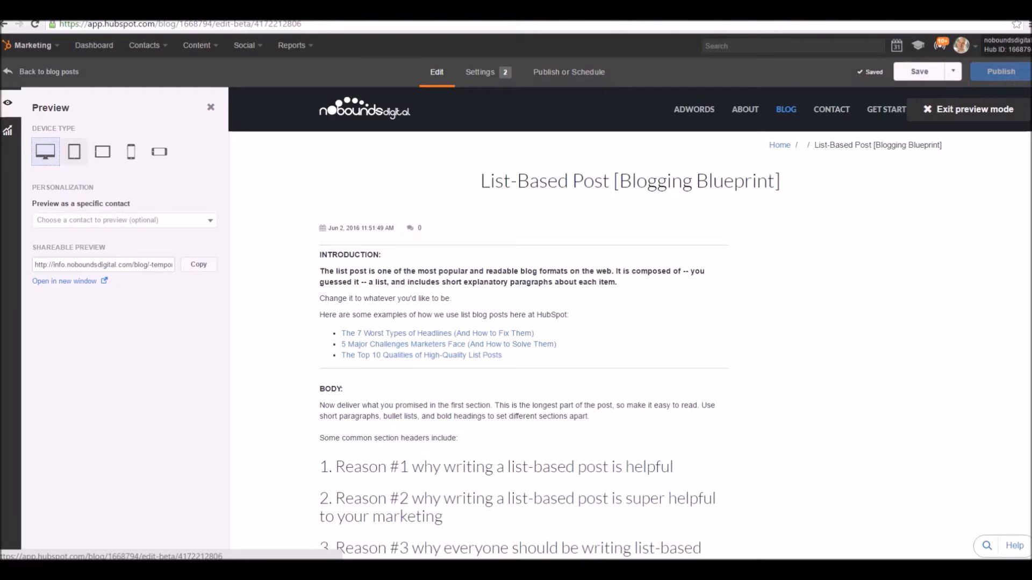
left_click(74, 152)
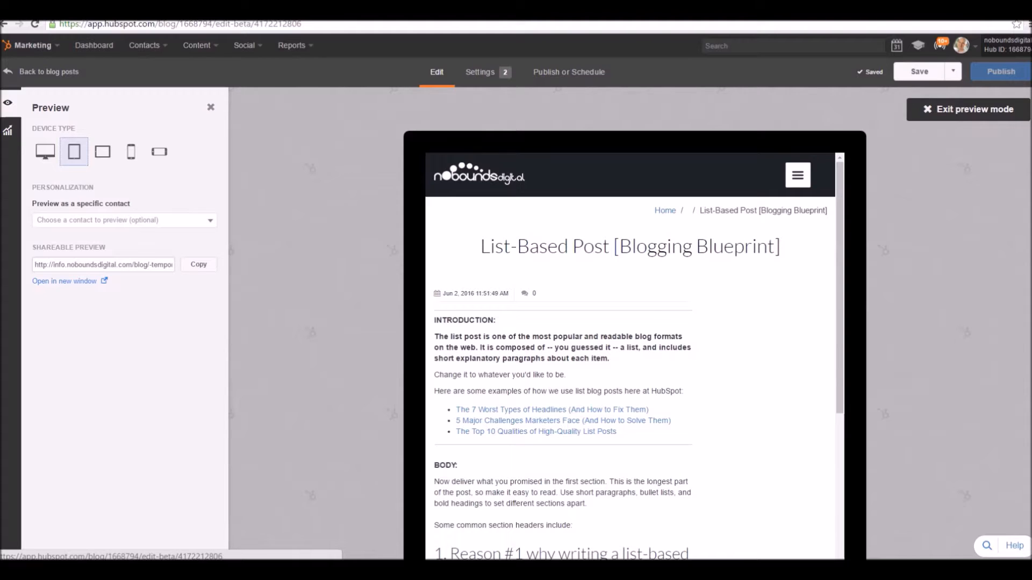
left_click(102, 152)
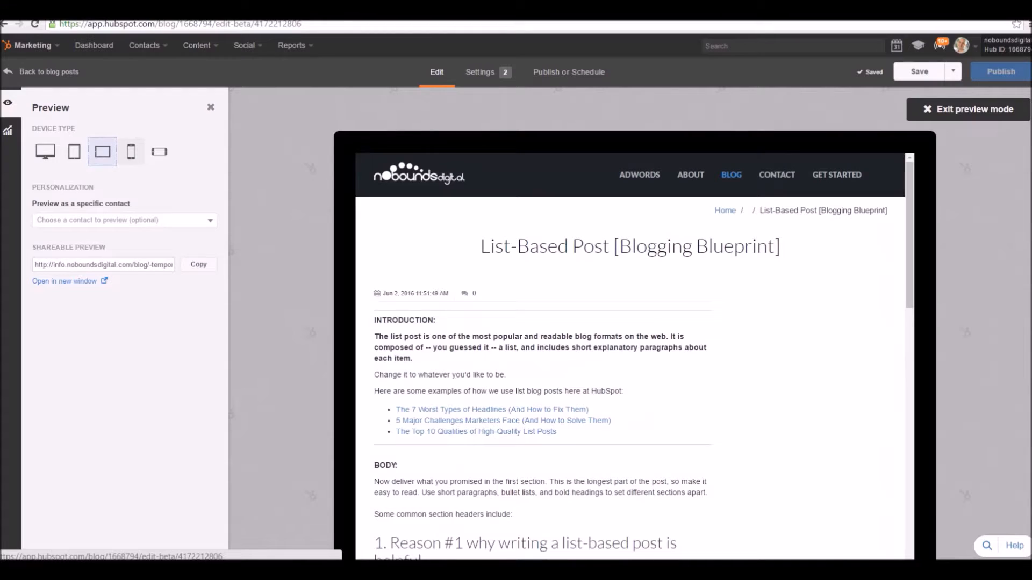
left_click(130, 151)
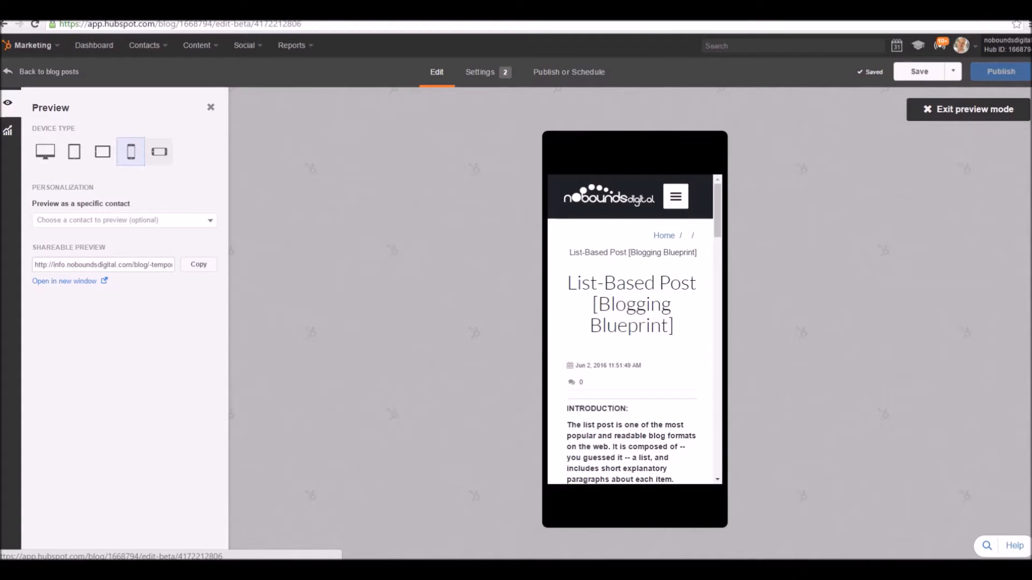
left_click(159, 152)
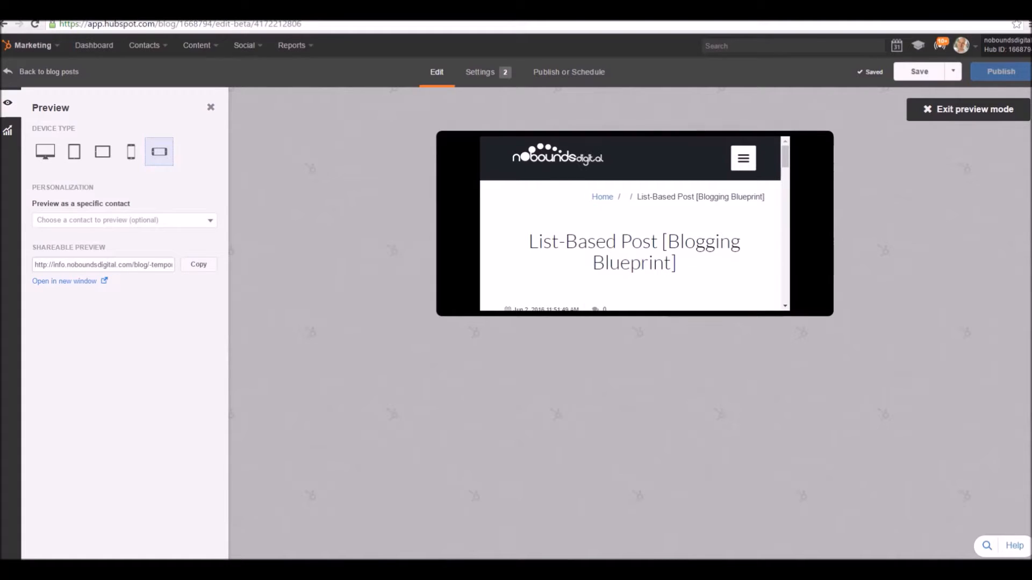
scroll(634, 223, "down", 3)
scroll(634, 223, "down", 4)
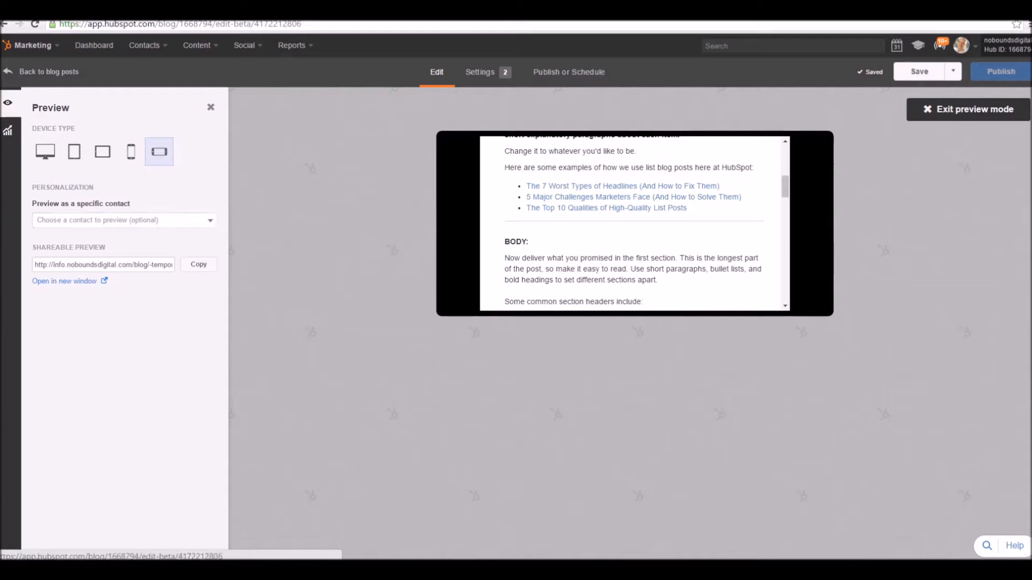
Add "testing" as a new keyword describing the blog post in the optimization suggestions.
left_click(7, 130)
left_click(125, 166)
type("testing")
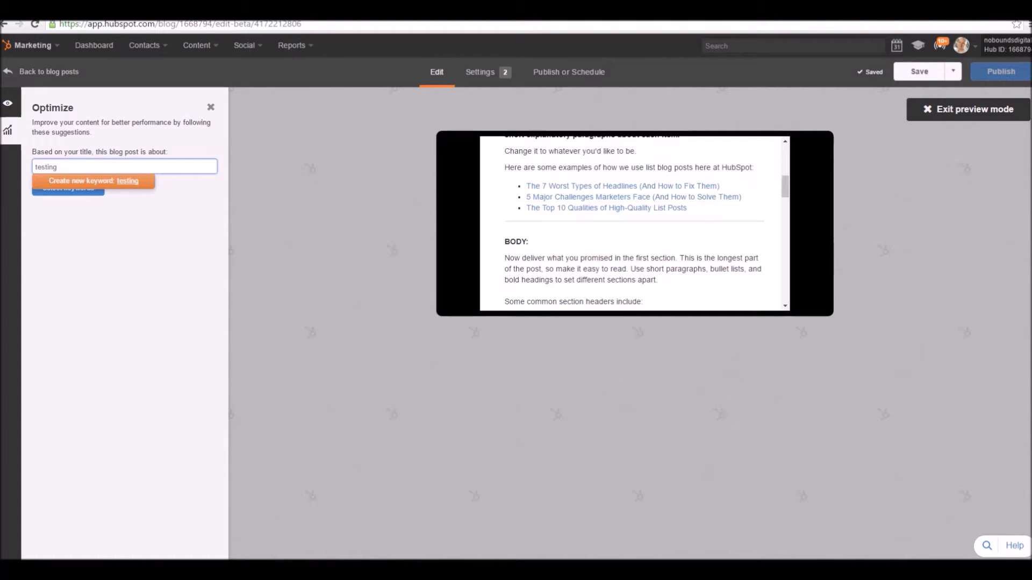
key("Return")
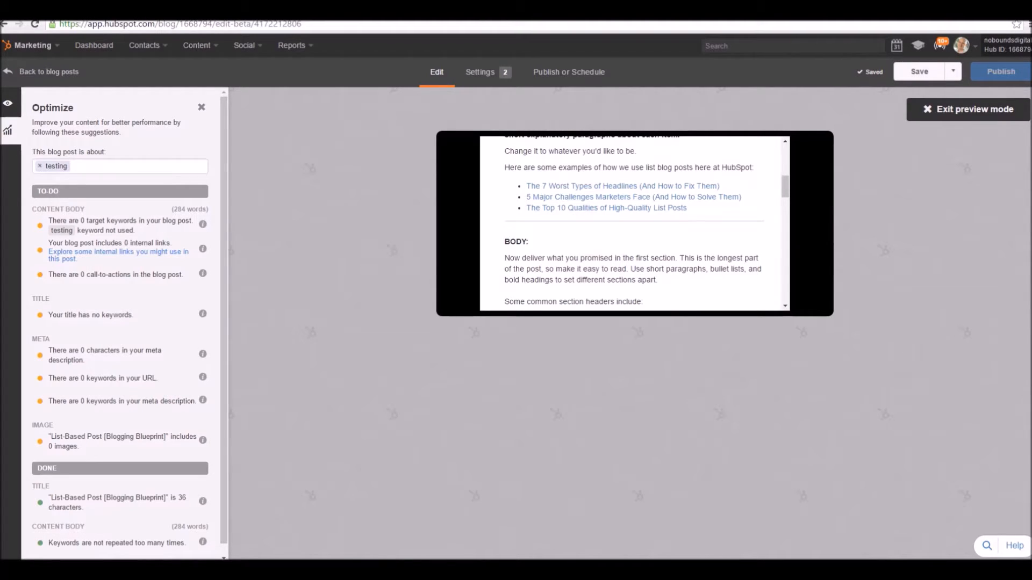
Open the post's settings and examine the title, URL, meta description and the campaigns available for it.
left_click(480, 72)
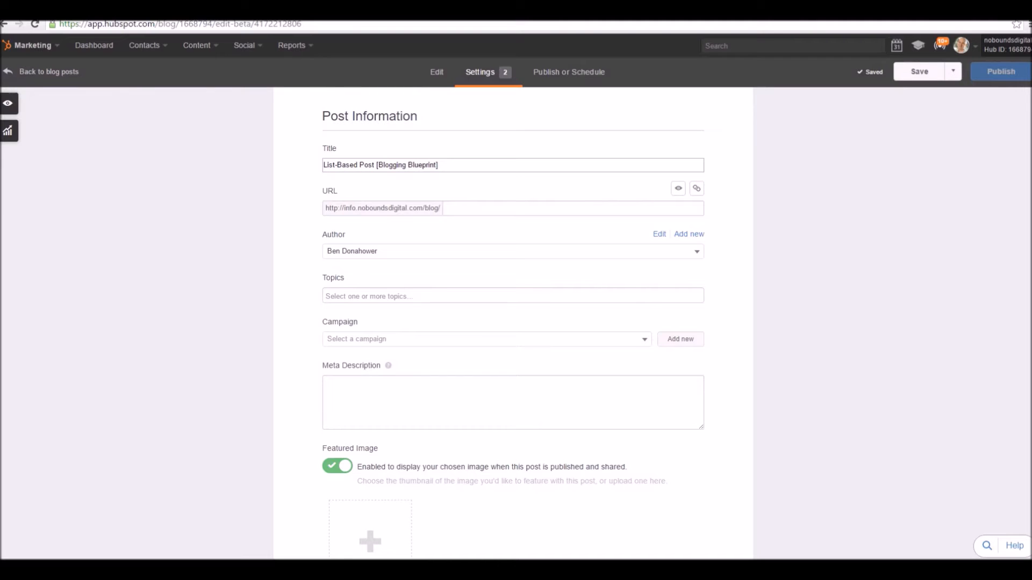
triple_click(422, 165)
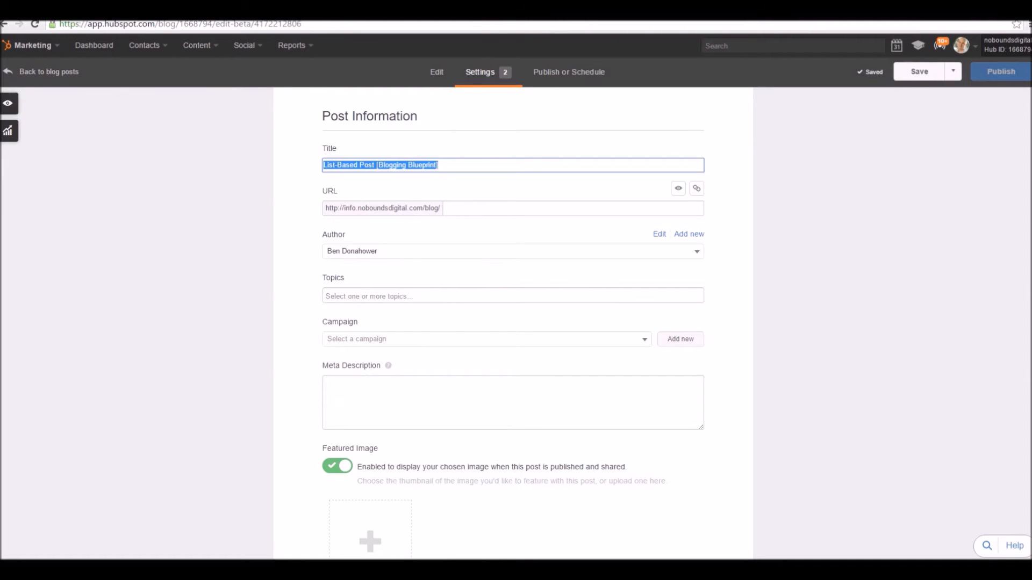
double_click(331, 208)
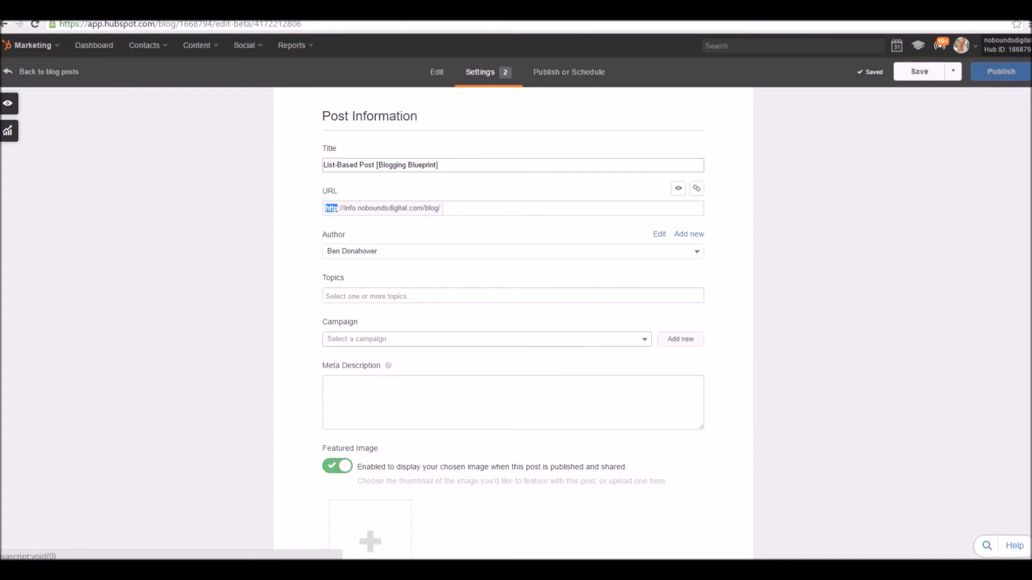
left_click(325, 384)
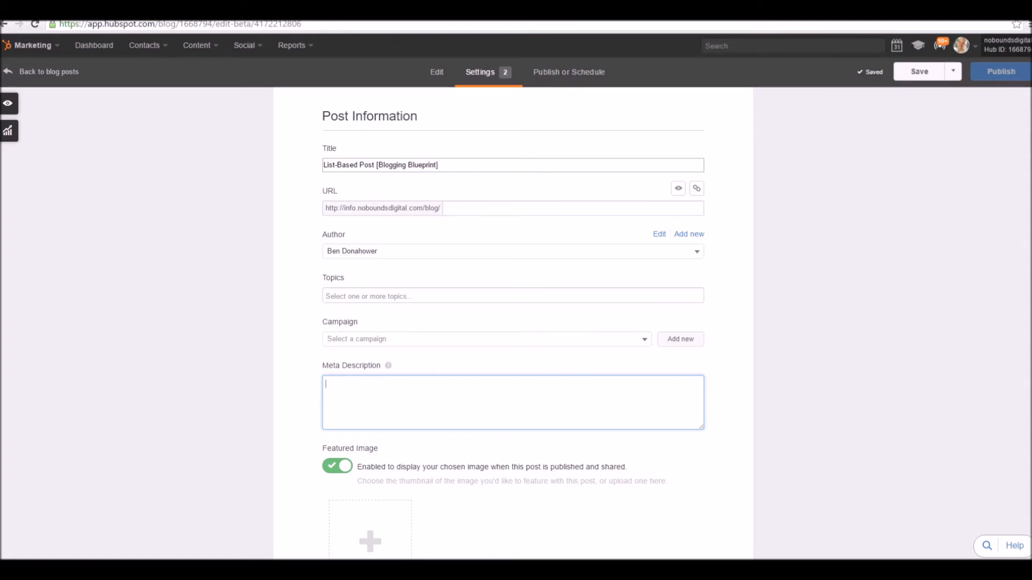
left_click(395, 339)
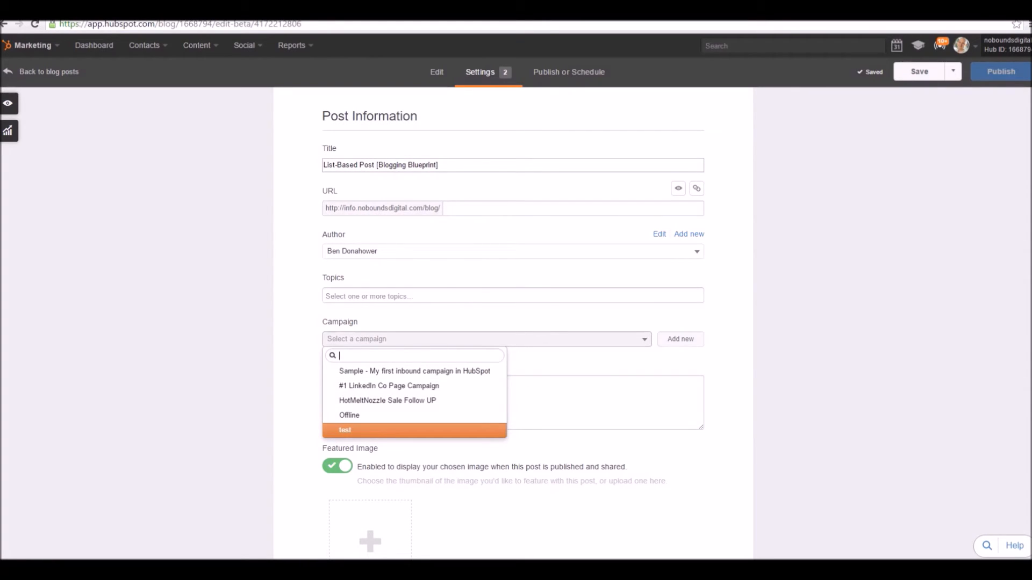
key("Escape")
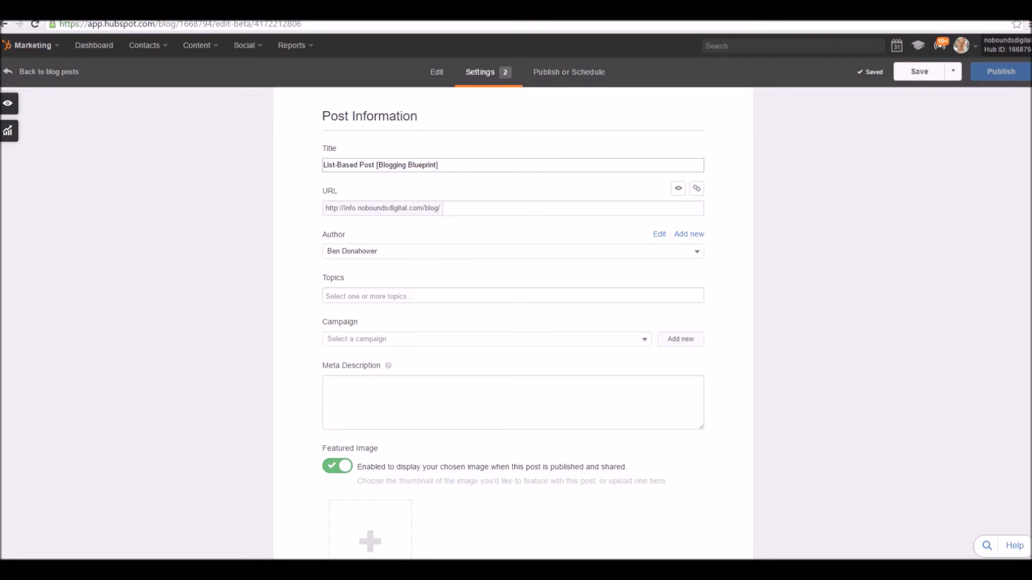
left_click(408, 339)
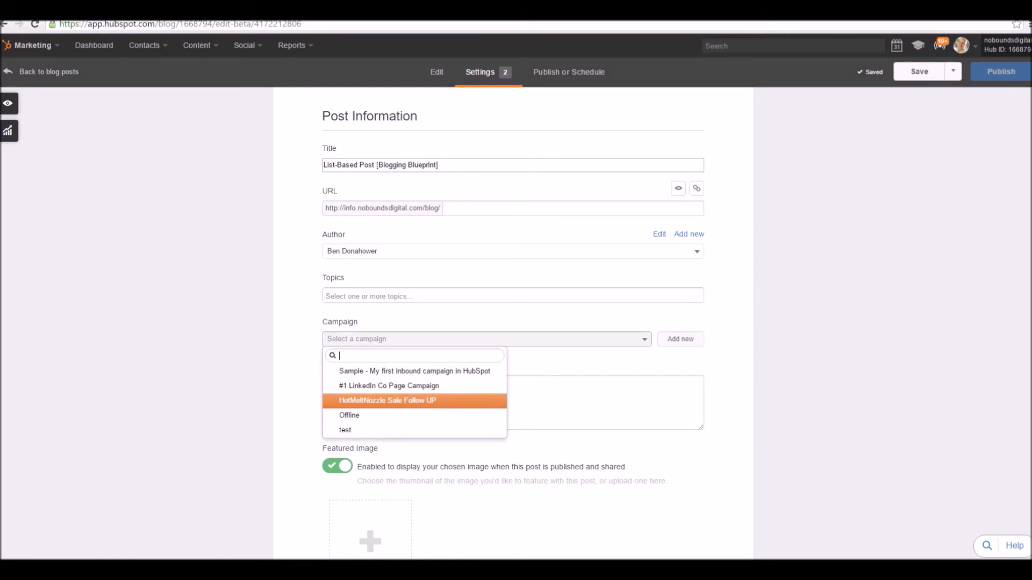
key("Escape")
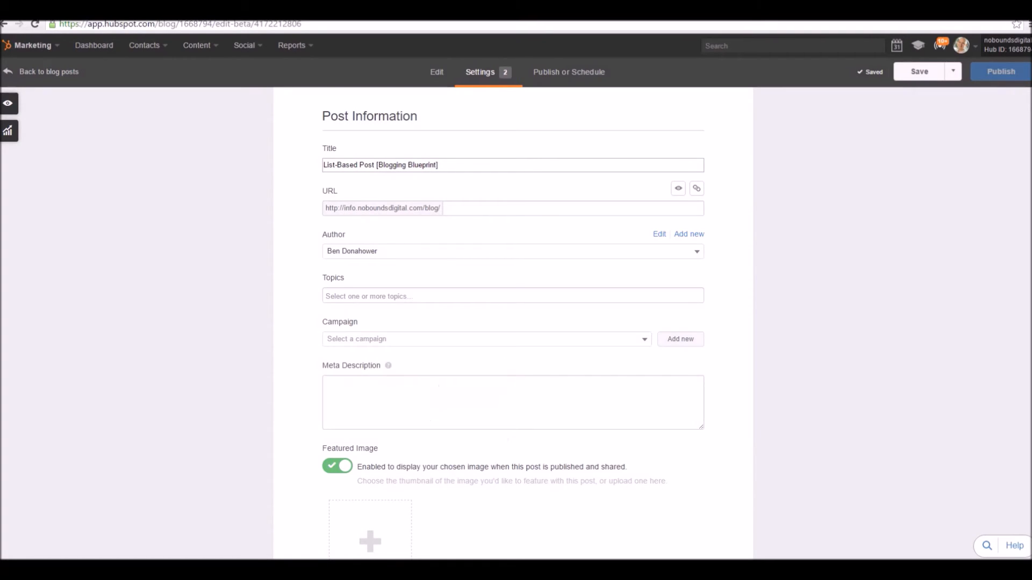
Review the rest of the post's settings, including the featured image, template and notification email options.
scroll(514, 322, "down", 3)
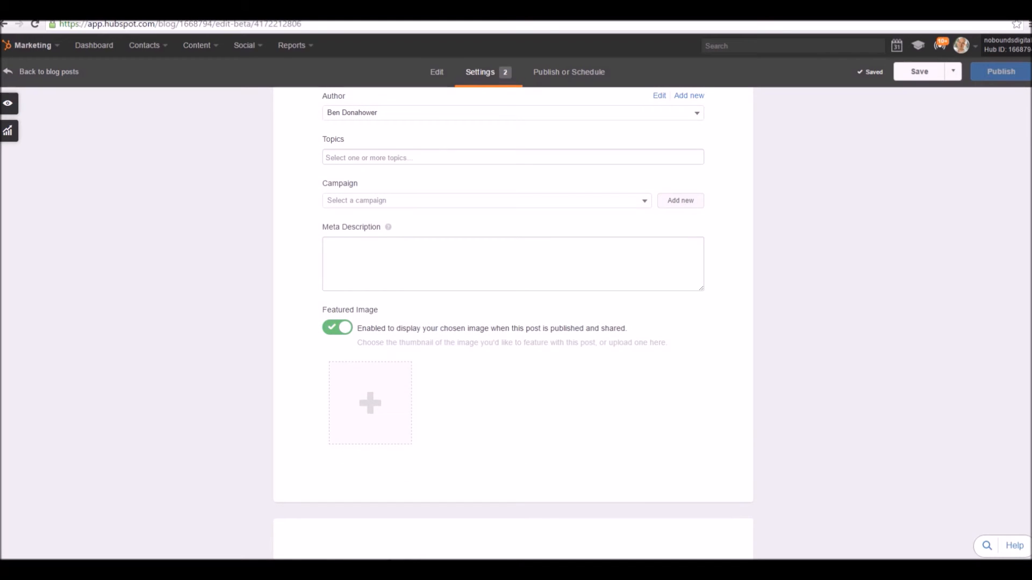
scroll(513, 322, "down", 6)
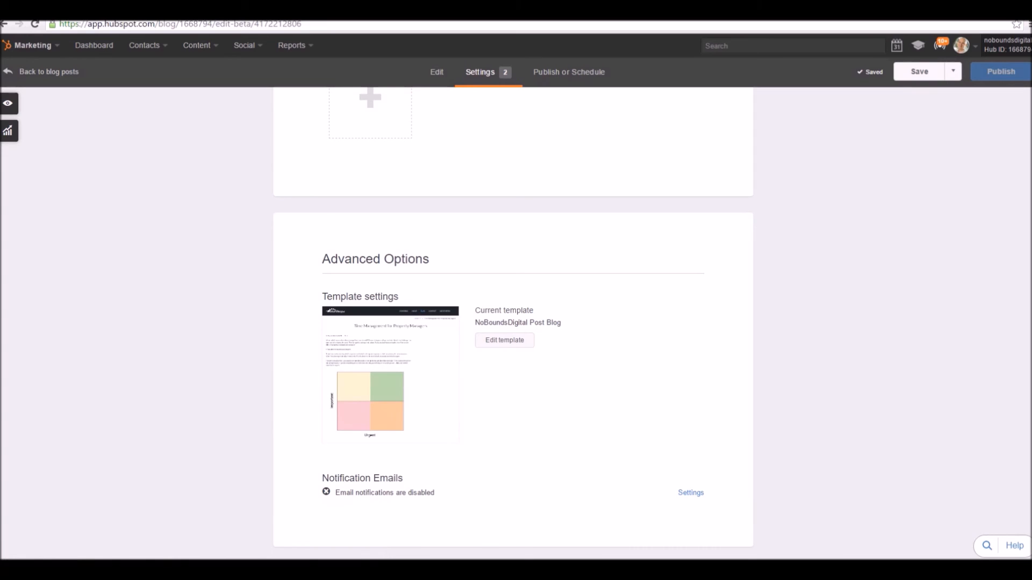
scroll(513, 323, "up", 9)
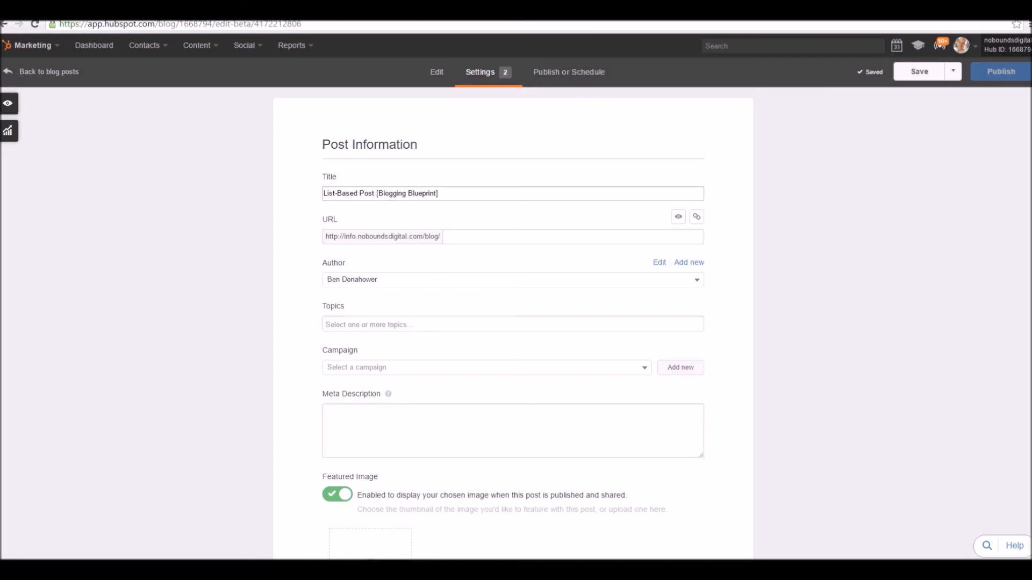
Set the post's publishing option to Schedule for later and open the calendar for its release date.
left_click(568, 72)
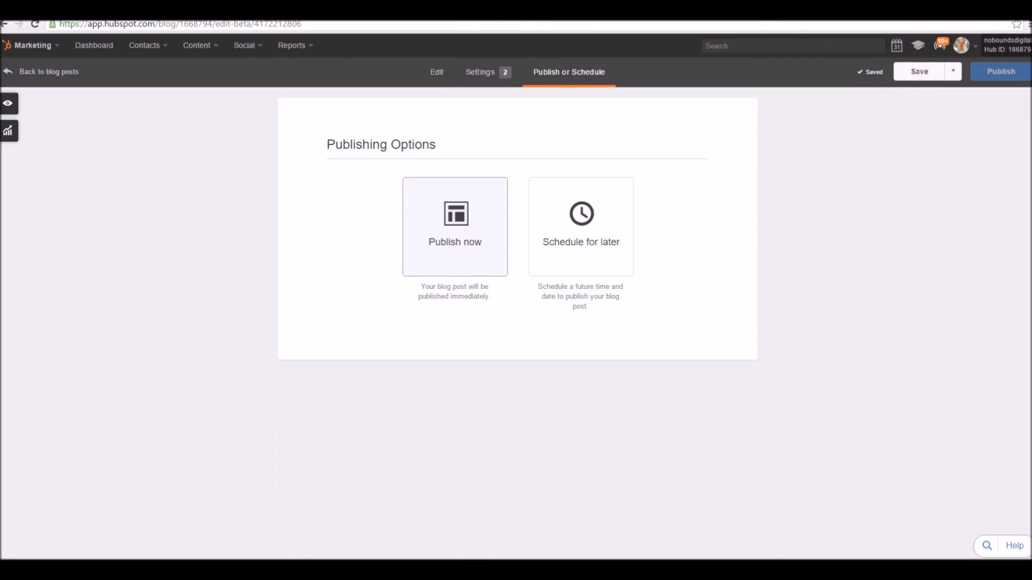
left_click(580, 228)
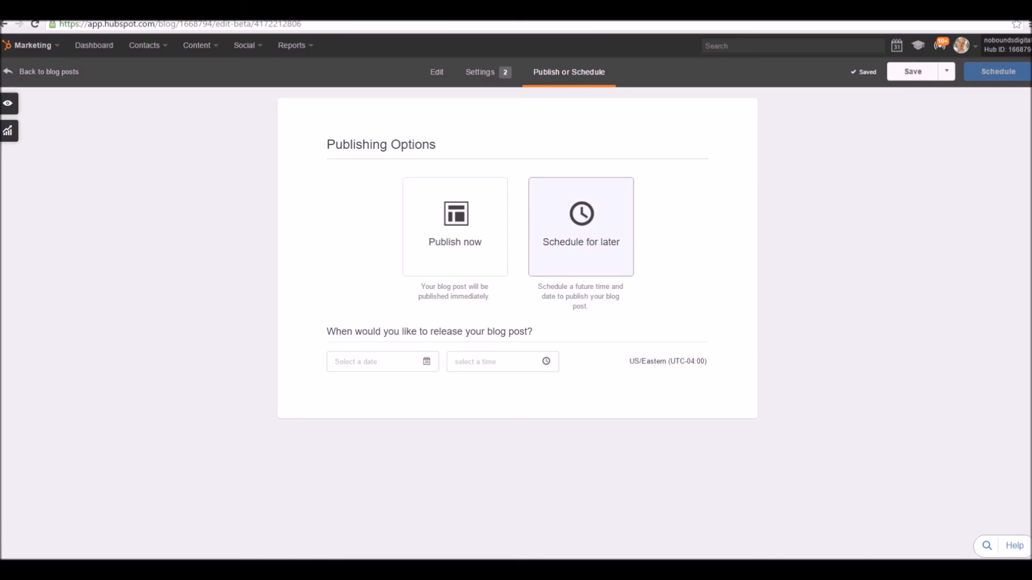
left_click(371, 361)
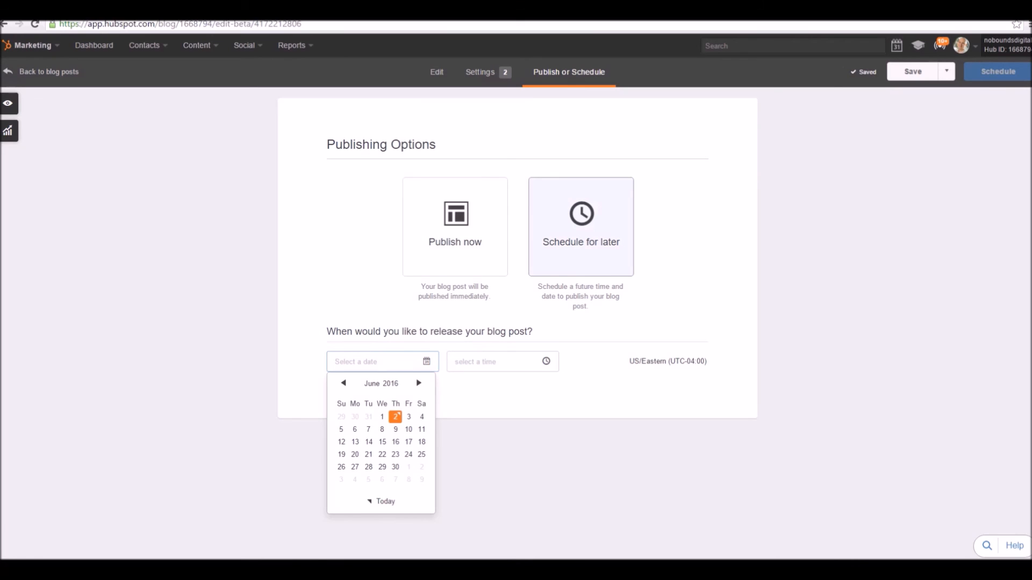